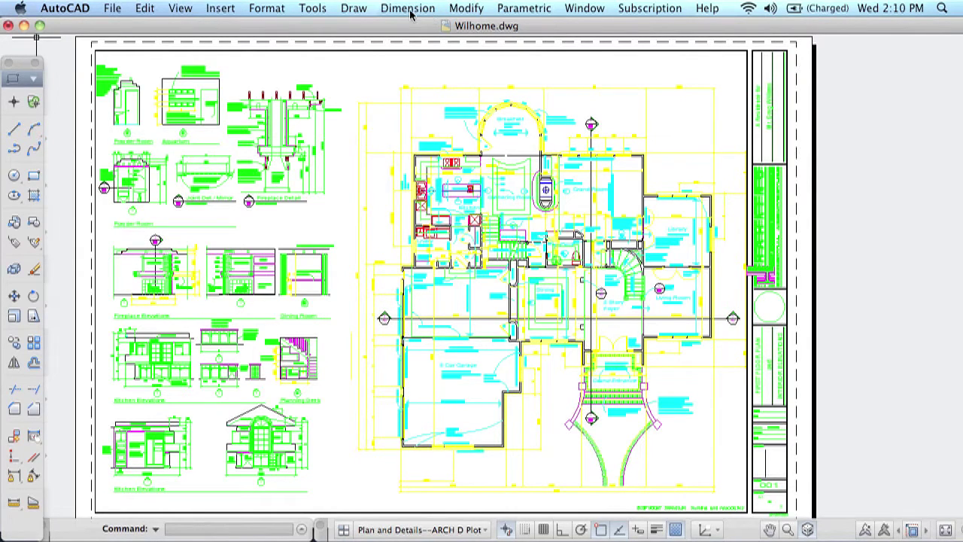
# - Show the Layers and Properties Inspector palettes alongside the Wilhome.dwg drawing
pyautogui.click(319, 11)
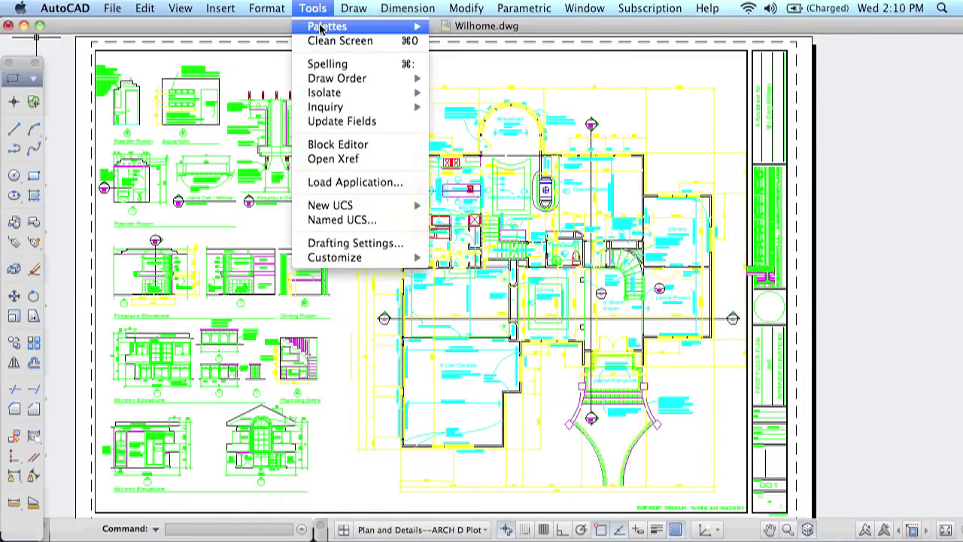
pyautogui.moveTo(322, 27)
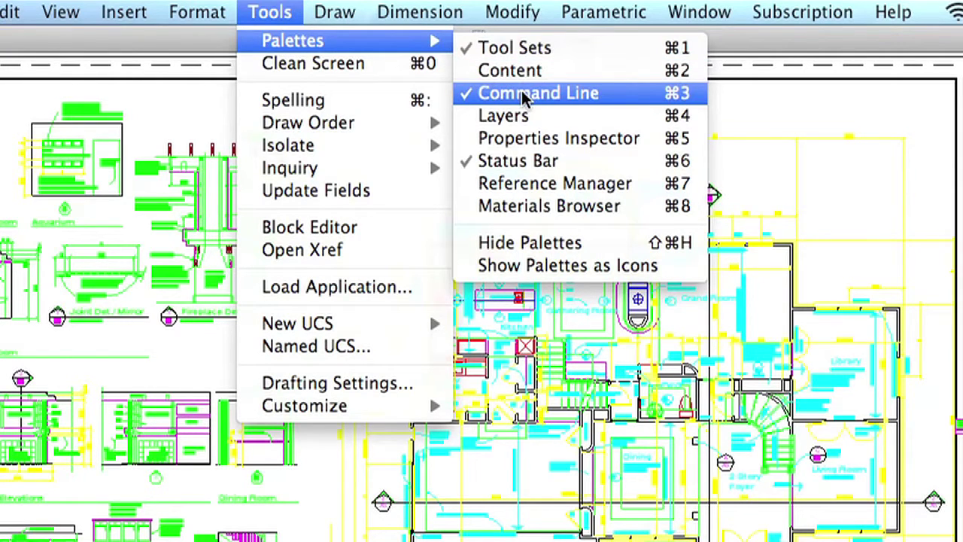
pyautogui.click(518, 117)
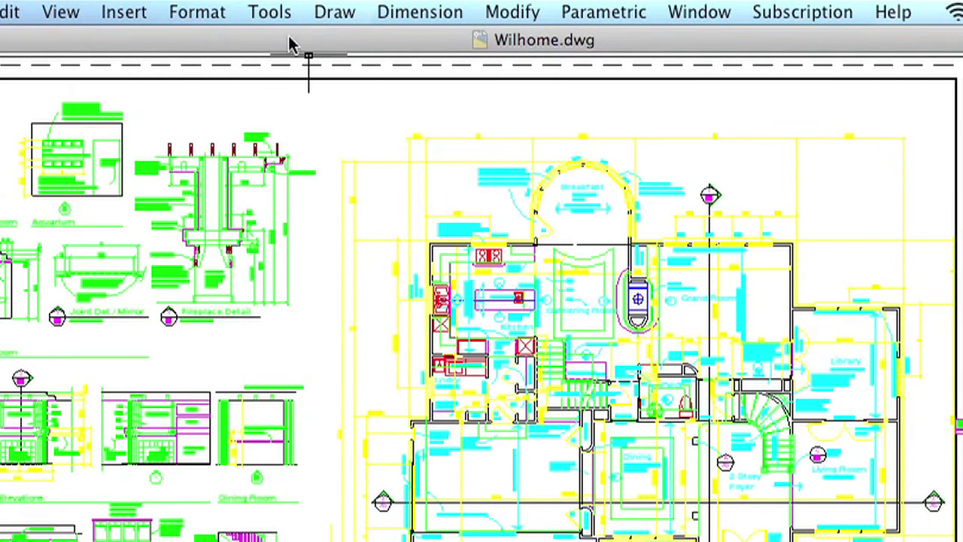
pyautogui.click(271, 13)
pyautogui.moveTo(437, 42)
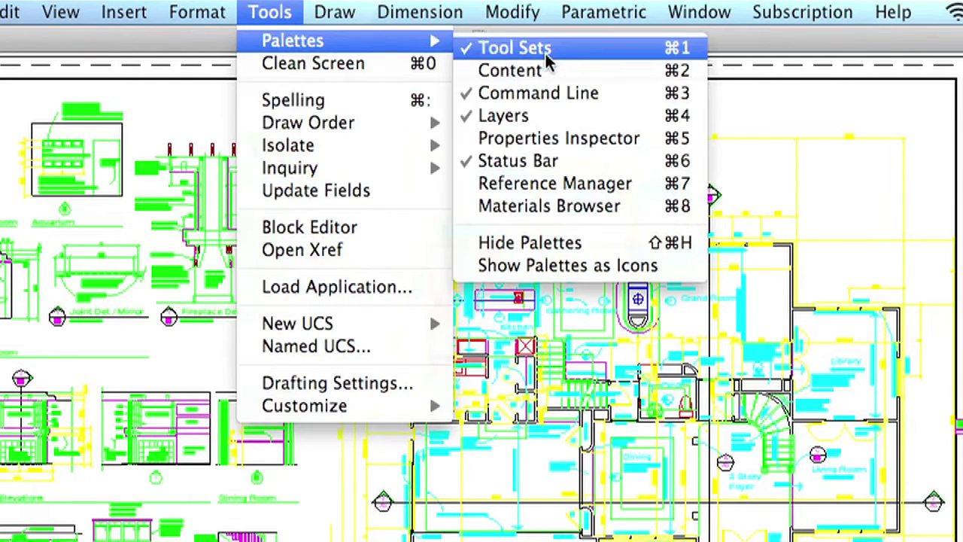
pyautogui.click(551, 139)
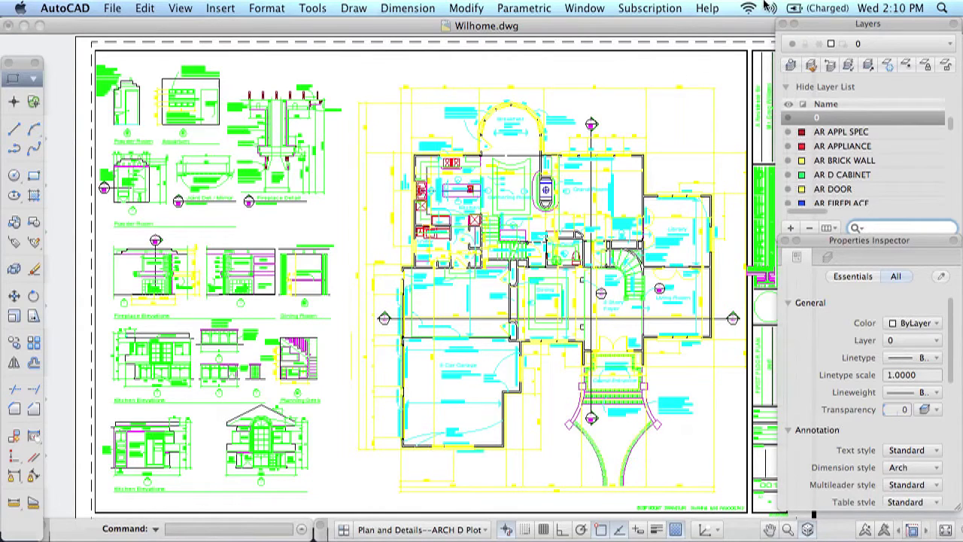
# - Search the help for "ell" and try the Ellipse Axis, End command from the results
pyautogui.click(715, 9)
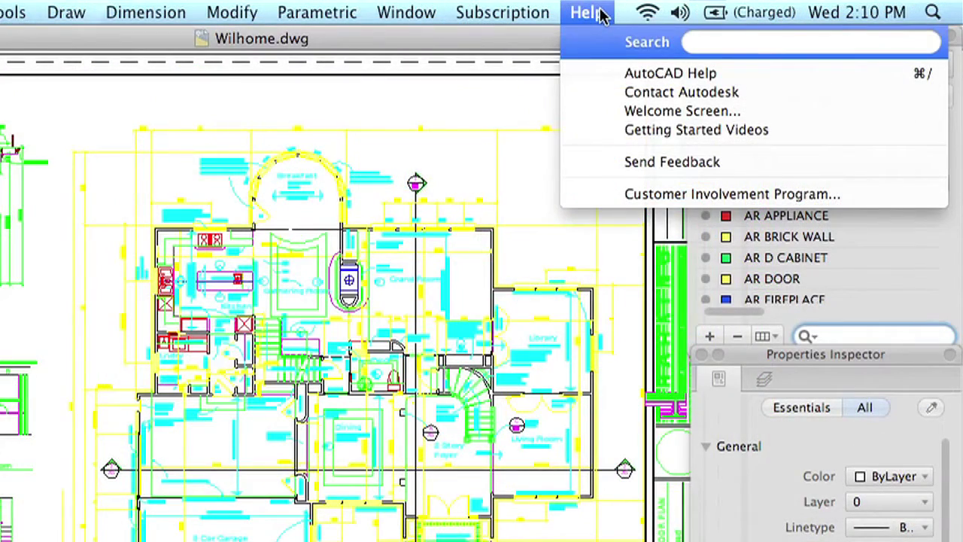
pyautogui.write('ell')
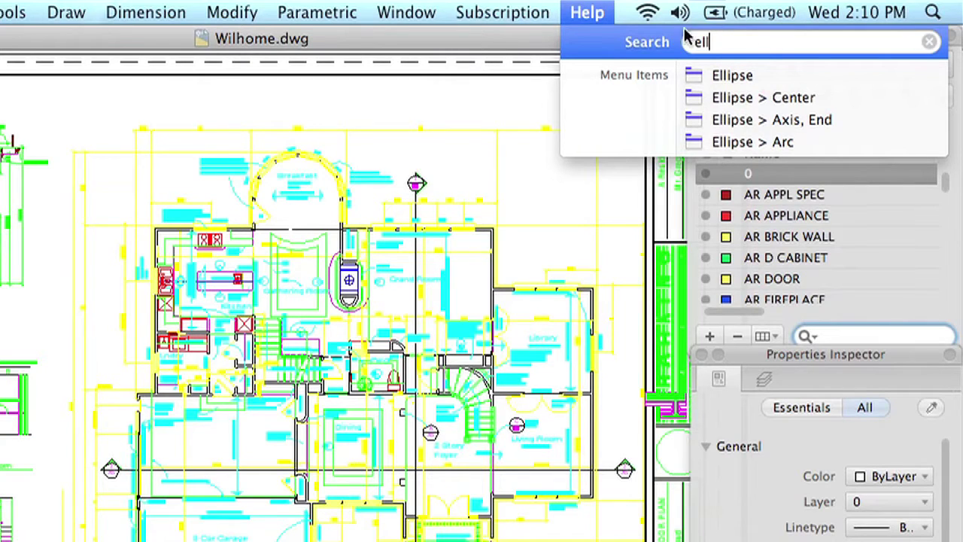
pyautogui.moveTo(797, 122)
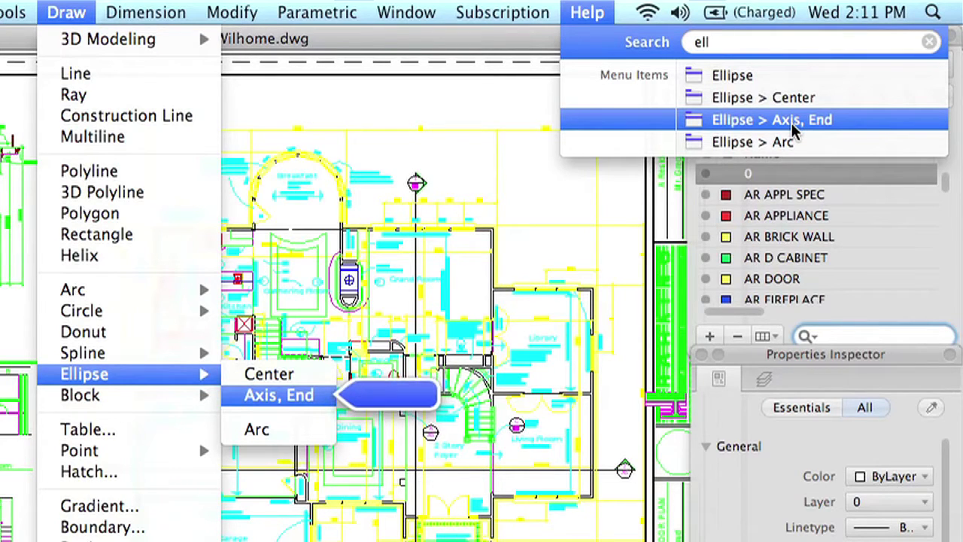
pyautogui.click(791, 123)
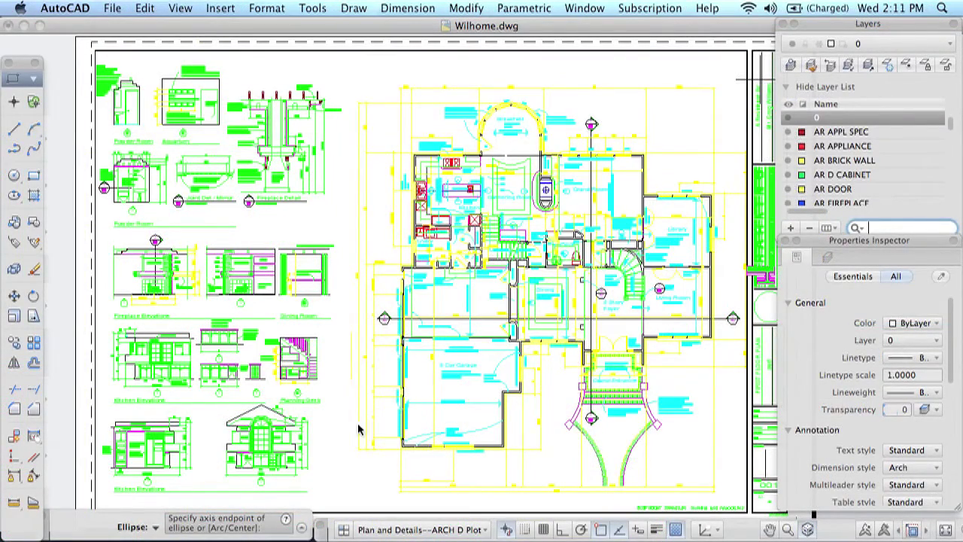
pyautogui.press('Escape')
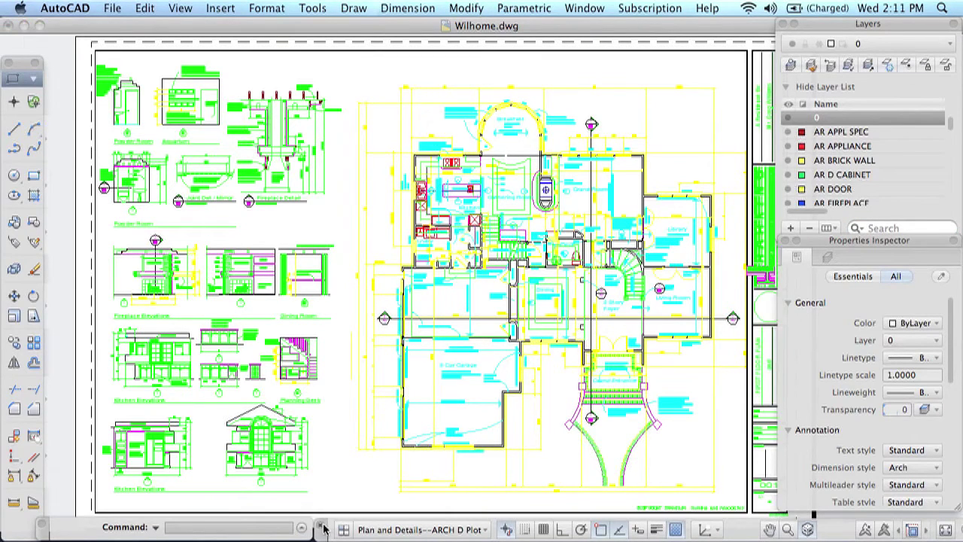
# - Float the status bar over the drawing, and switch to Layout1 of the R00-A2.dwg drawing
pyautogui.moveTo(474, 529); pyautogui.dragTo(239, 315)
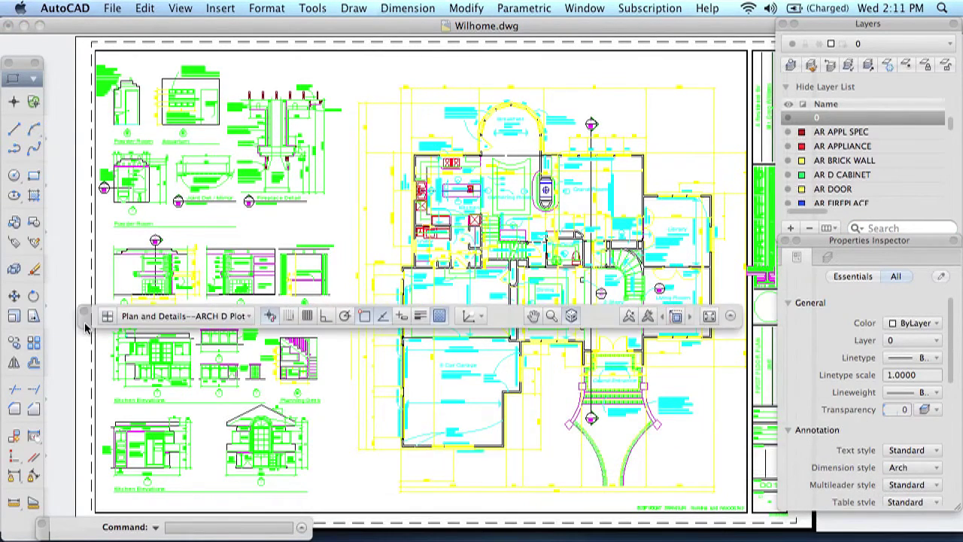
pyautogui.click(583, 7)
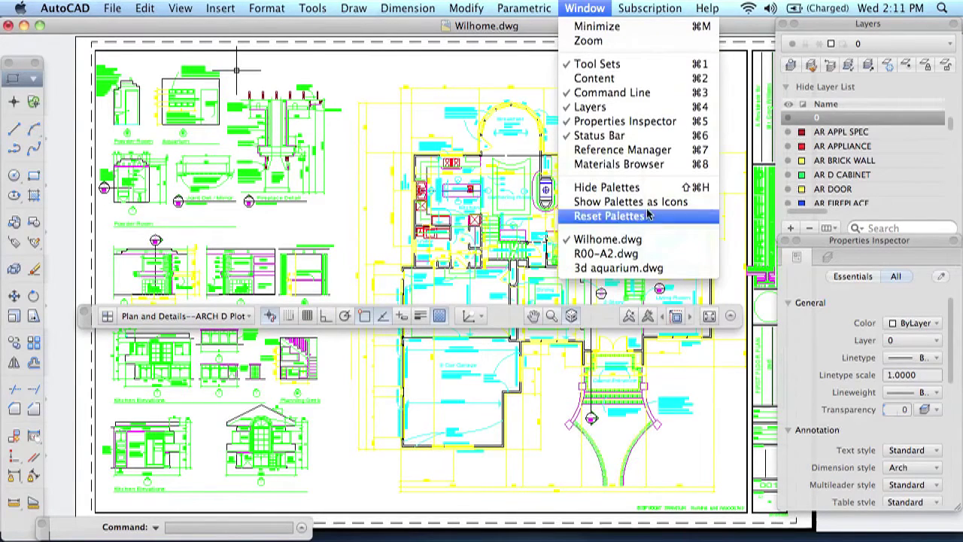
pyautogui.click(652, 256)
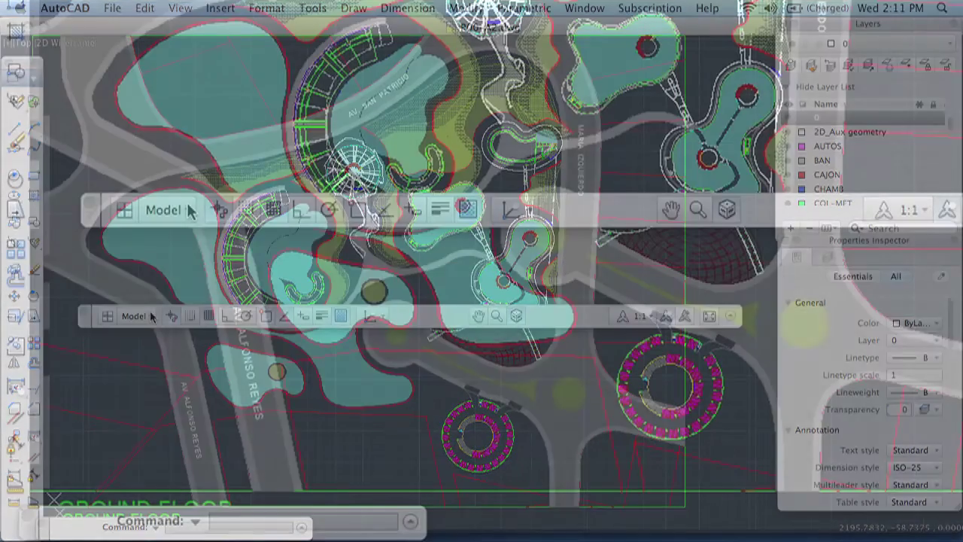
pyautogui.click(188, 212)
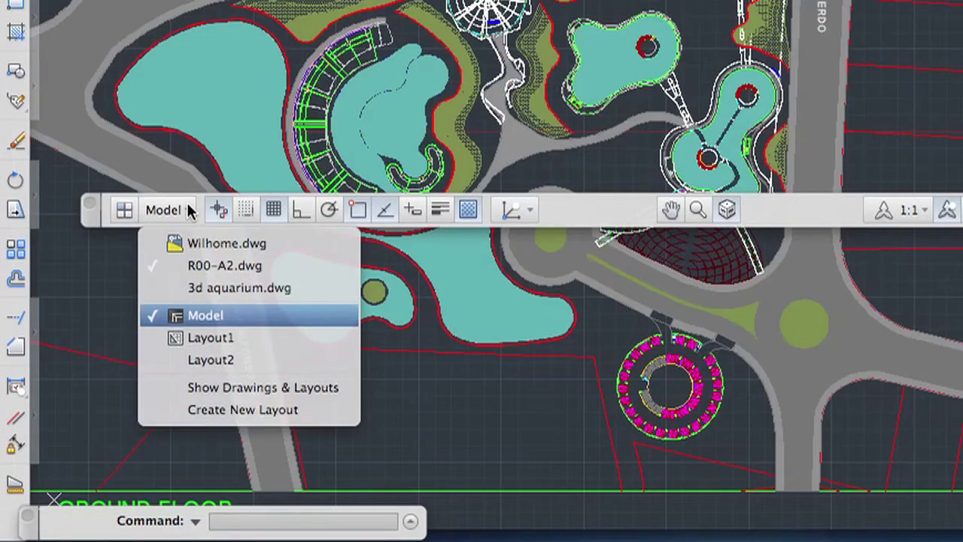
pyautogui.click(216, 338)
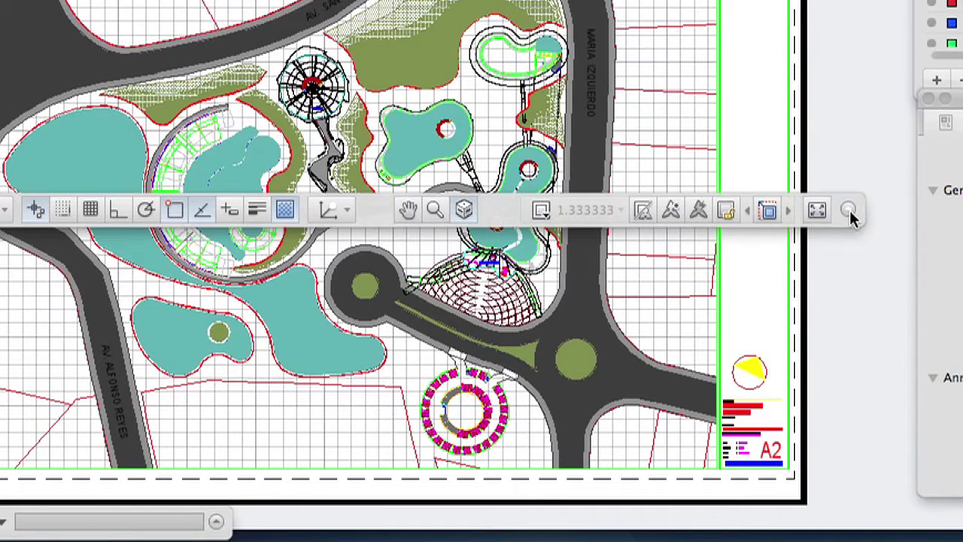
# - Expand the status bar to include its 3D tools and add the Attribute Display control to it
pyautogui.click(848, 210)
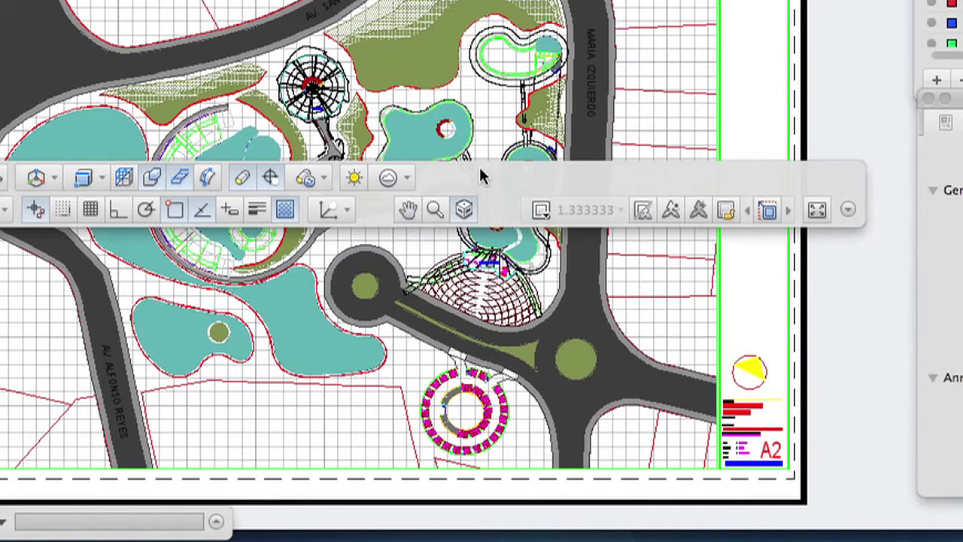
pyautogui.rightClick(433, 186)
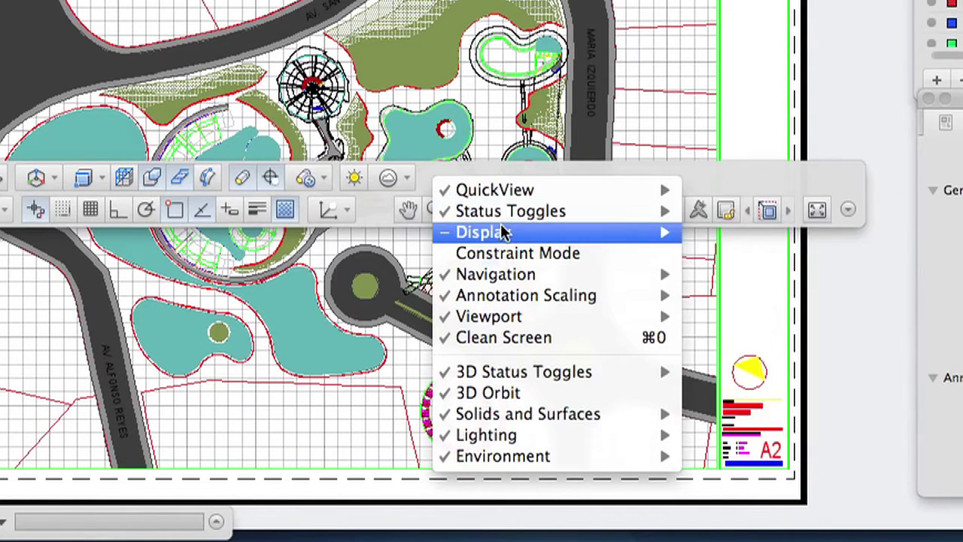
pyautogui.moveTo(504, 232)
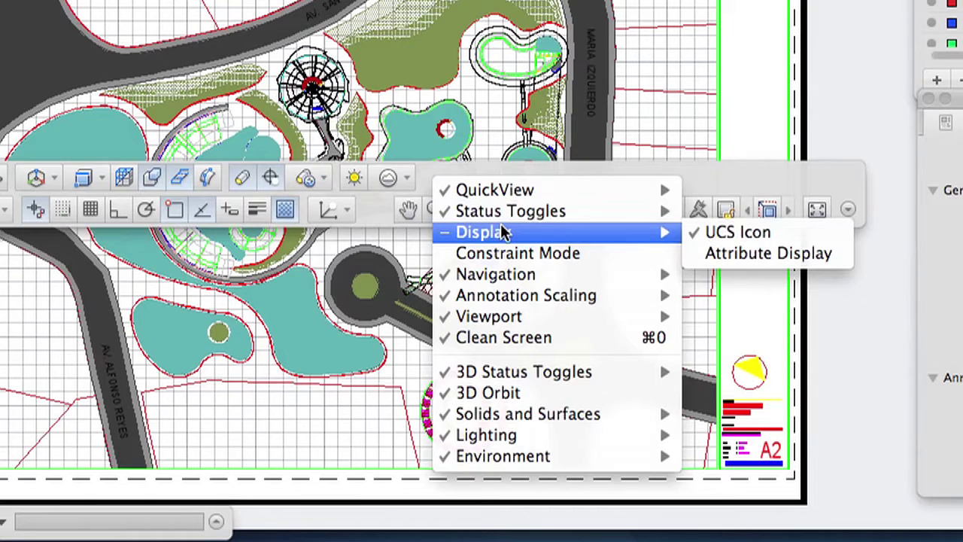
pyautogui.click(740, 254)
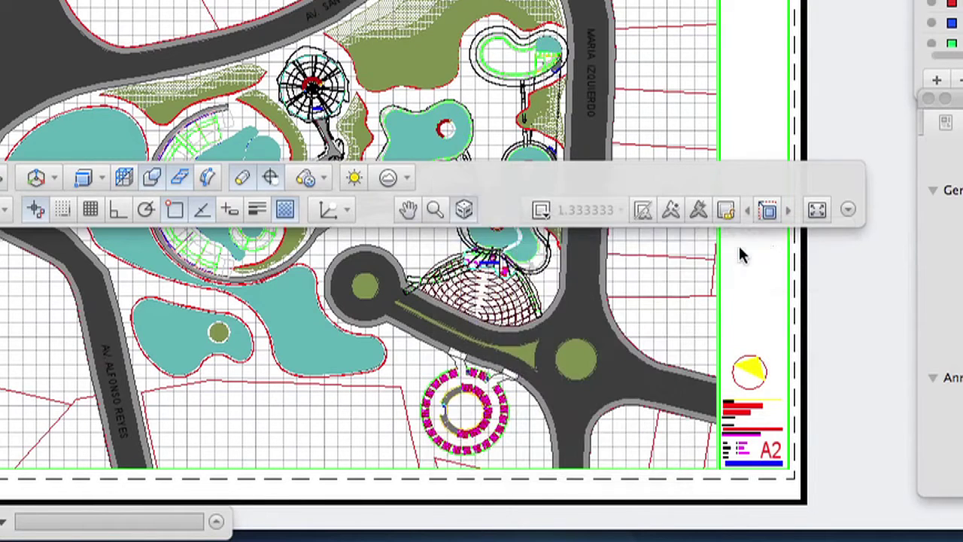
# - Review the status bar's Environment and Solids and Surfaces display options, and dock the bar back beside the command line
pyautogui.rightClick(500, 185)
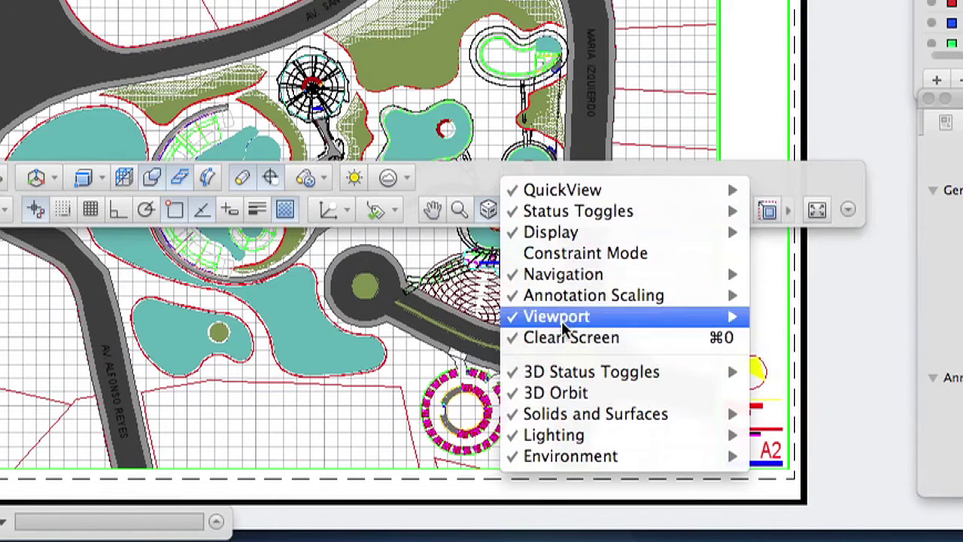
pyautogui.moveTo(584, 462)
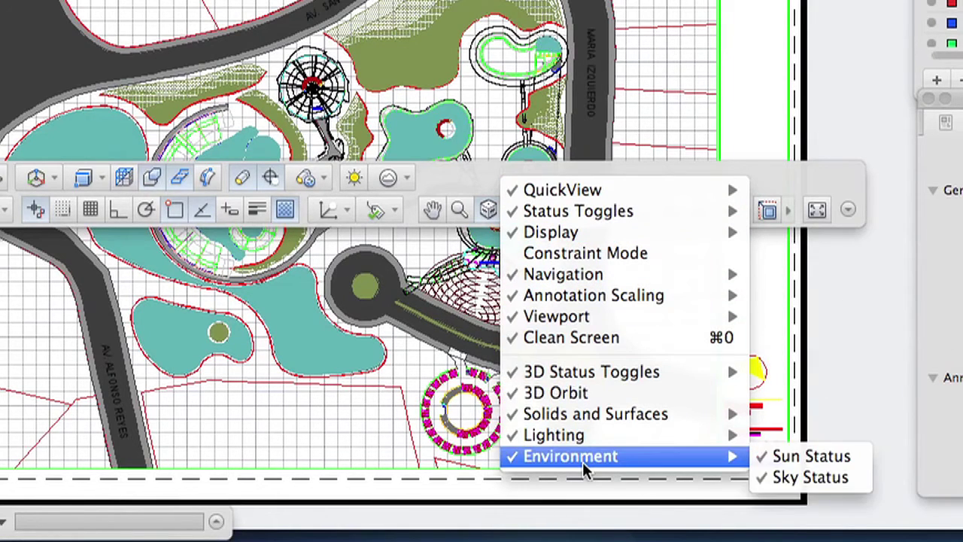
pyautogui.moveTo(537, 423)
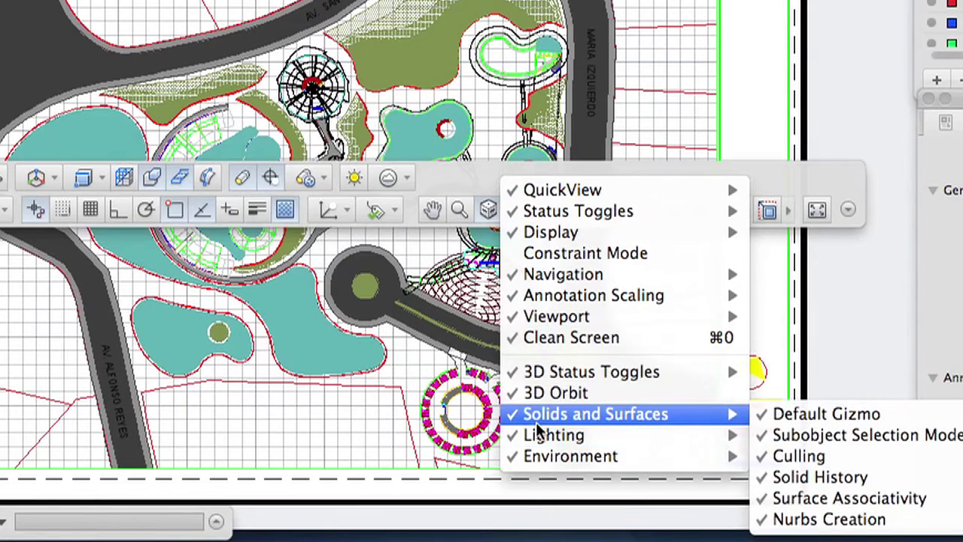
pyautogui.press('Escape')
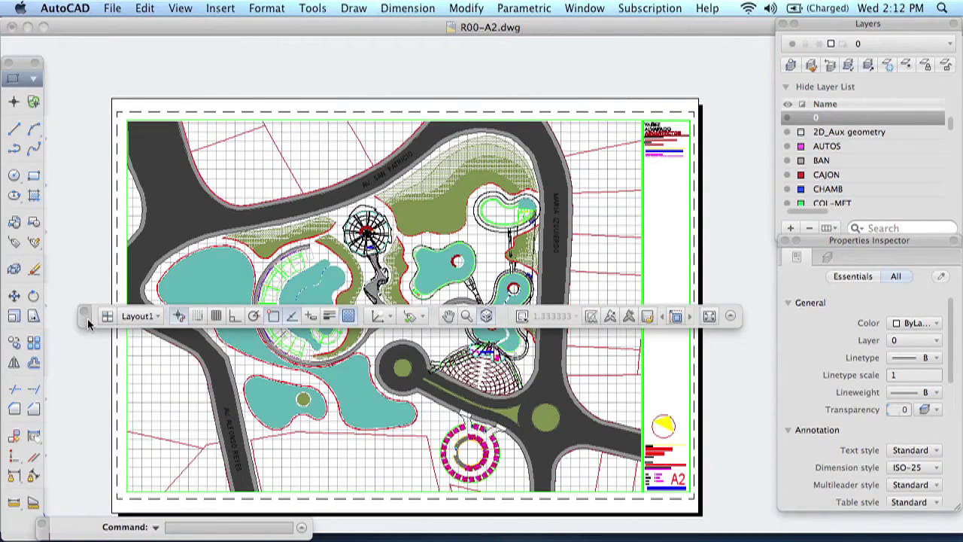
pyautogui.moveTo(88, 324); pyautogui.dragTo(326, 532)
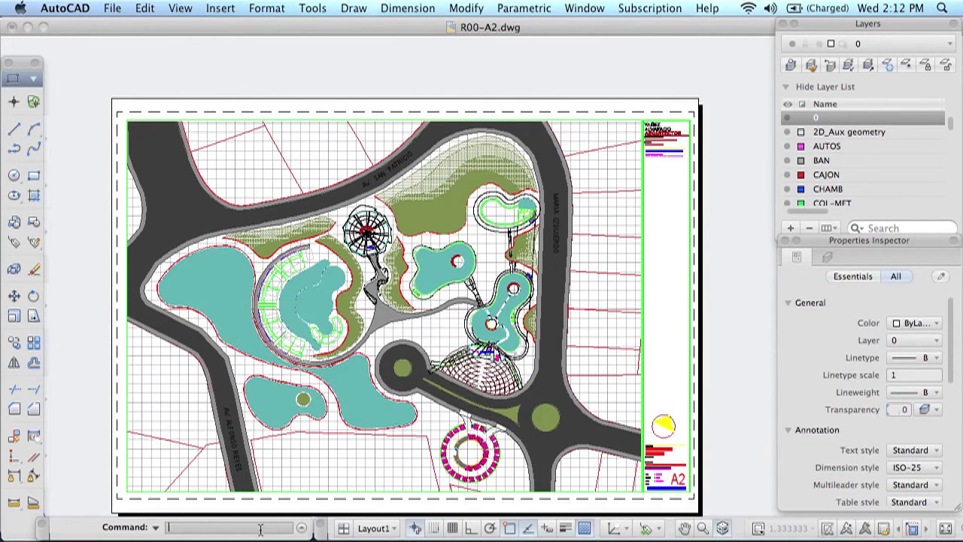
# - Float the command line over the drawing, and expand its history to resize the window narrower before collapsing it
pyautogui.moveTo(43, 535)
pyautogui.mouseDown()
pyautogui.moveTo(76, 515)
pyautogui.moveTo(66, 444)
pyautogui.moveTo(54, 447)
pyautogui.mouseUp()
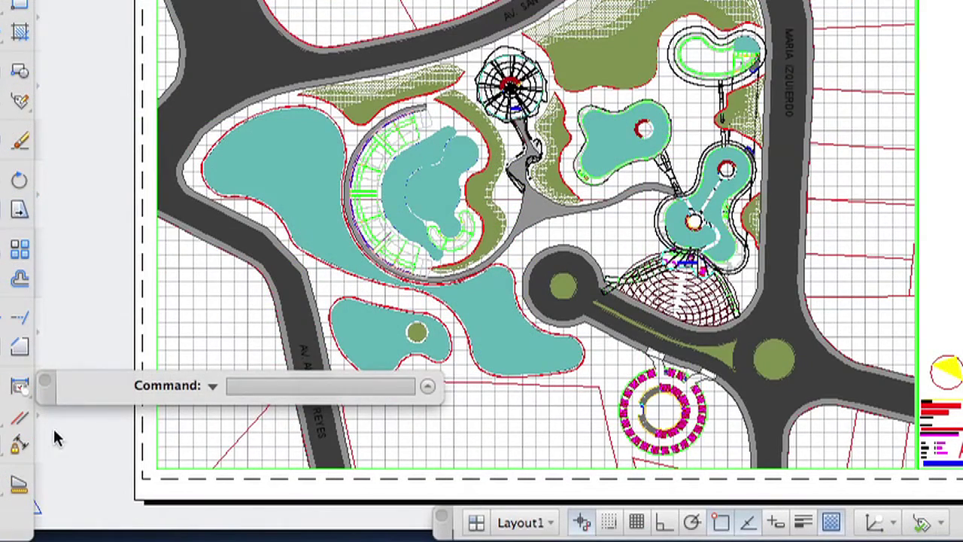
pyautogui.click(427, 387)
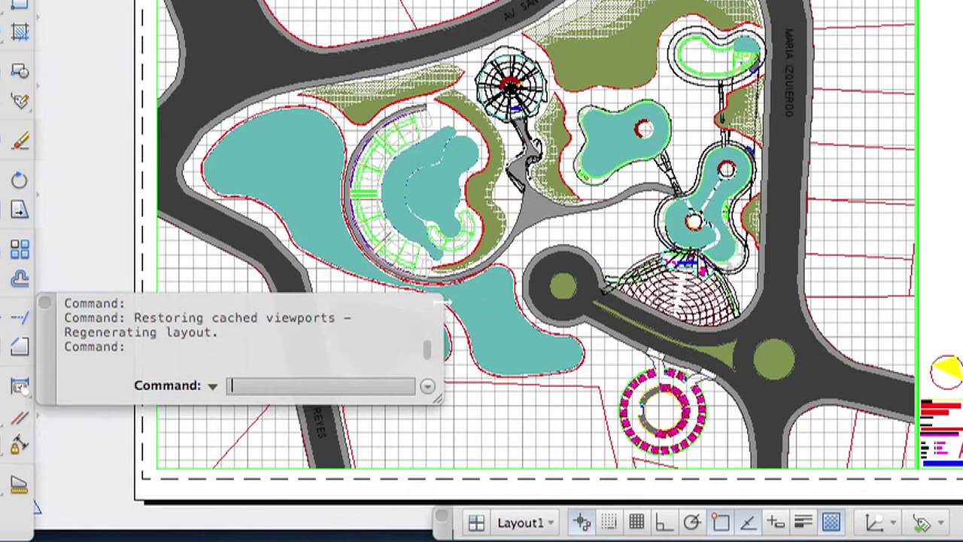
pyautogui.moveTo(441, 297); pyautogui.dragTo(417, 263)
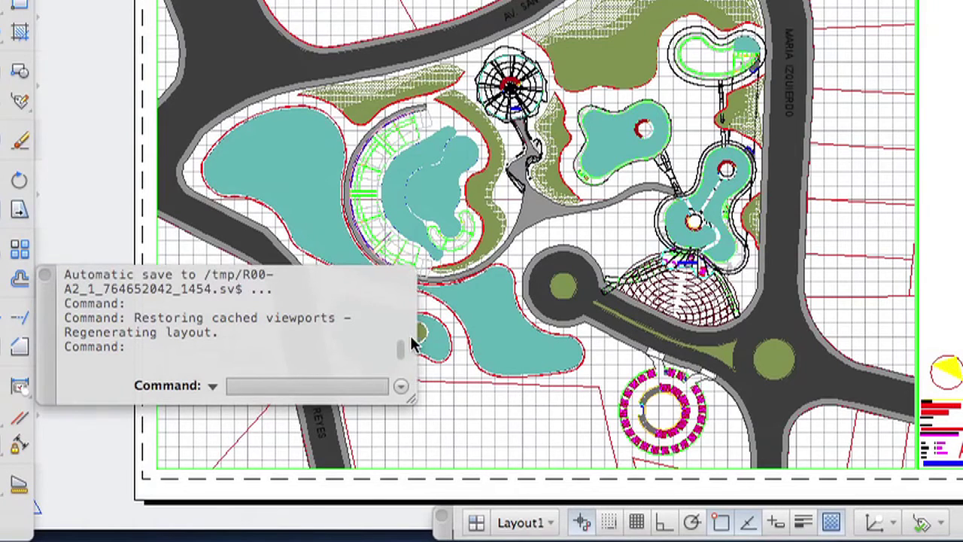
pyautogui.click(402, 388)
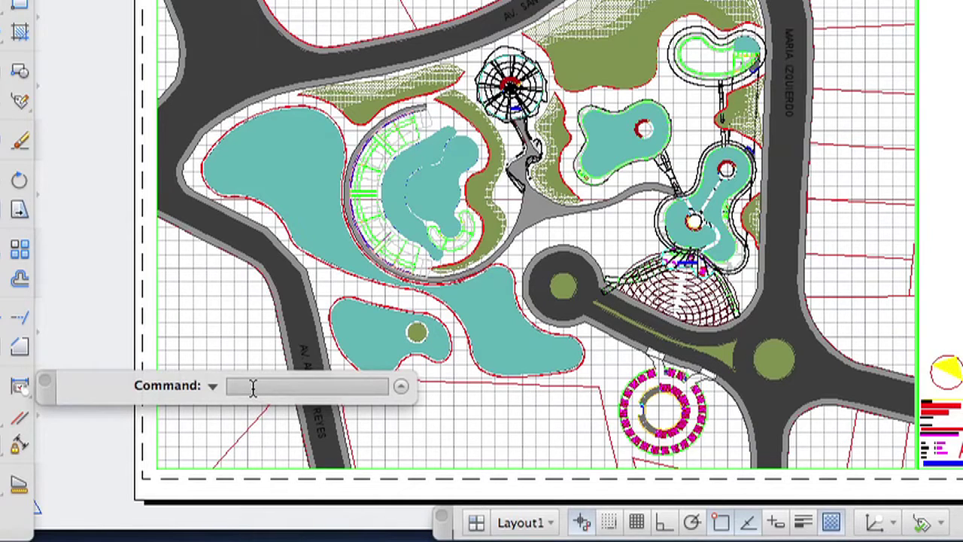
# - Try command autocompletion with entries starting with "sp" and "ell" at the command line, without running any of them
pyautogui.write('sp')
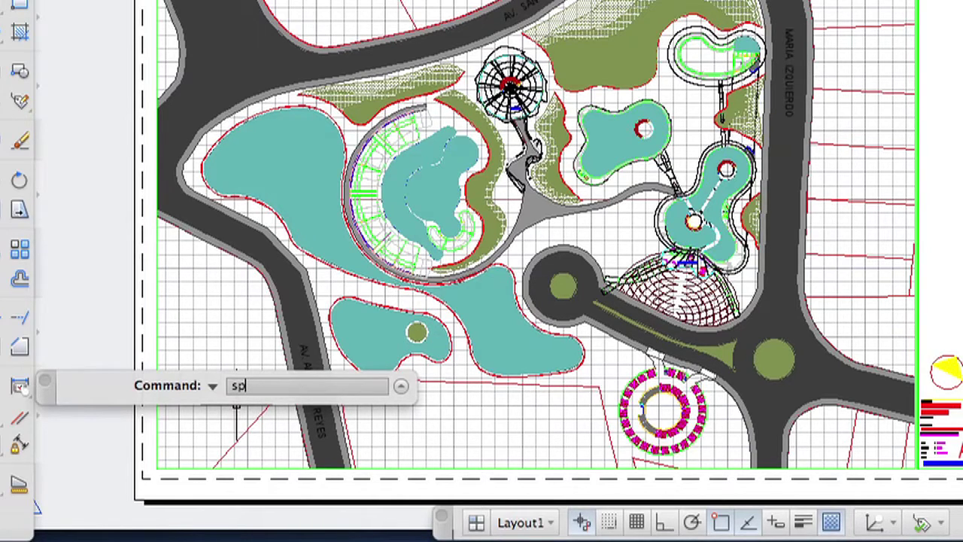
pyautogui.write('acepantimeout')
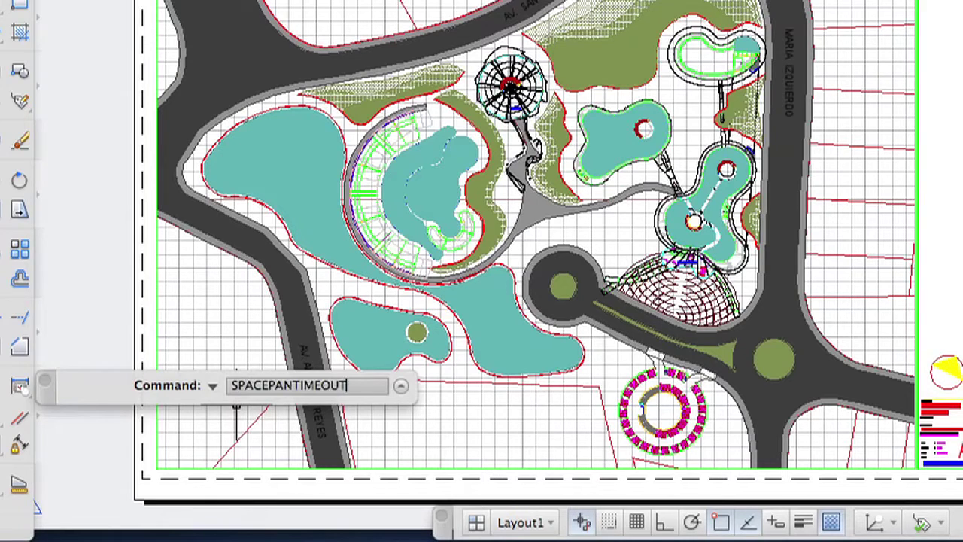
pyautogui.press('BackSpace')
pyautogui.press('BackSpace')
pyautogui.press('BackSpace')
pyautogui.press('BackSpace')
pyautogui.press('BackSpace')
pyautogui.press('BackSpace')
pyautogui.press('BackSpace')
pyautogui.press('BackSpace')
pyautogui.press('BackSpace')
pyautogui.press('BackSpace')
pyautogui.press('BackSpace')
pyautogui.press('BackSpace')
pyautogui.press('BackSpace')
pyautogui.write('e')
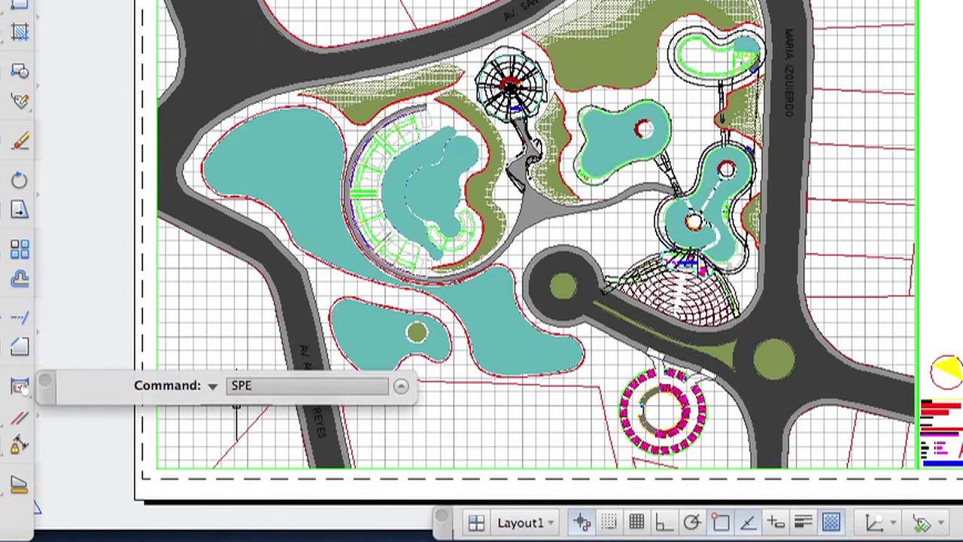
pyautogui.press('BackSpace')
pyautogui.write('here')
pyautogui.press('BackSpace')
pyautogui.press('BackSpace')
pyautogui.press('BackSpace')
pyautogui.press('BackSpace')
pyautogui.write('l')
pyautogui.press('Escape')
pyautogui.write('ell')
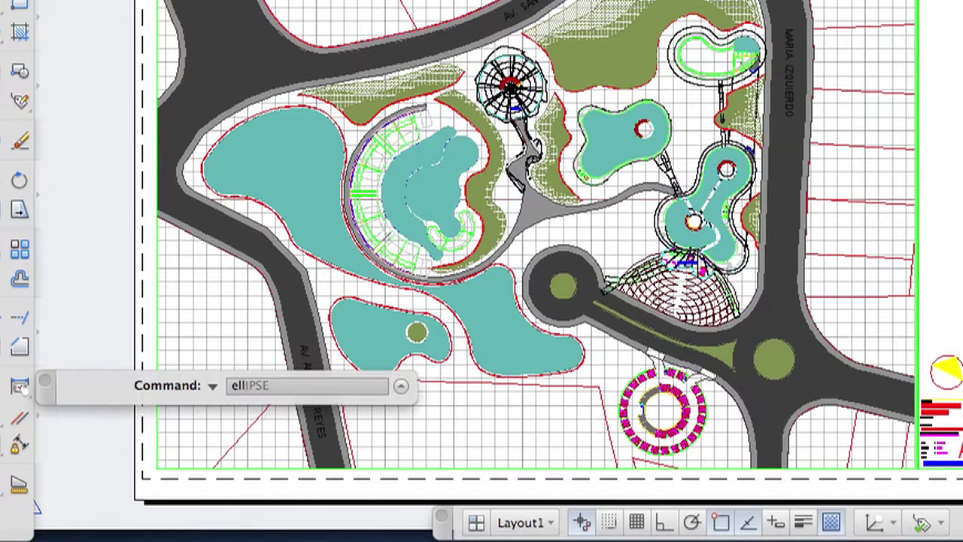
pyautogui.press('Escape')
# - Review the command line's recent commands and Use inline AutoComplete option, and dock the command line back beside the status bar
pyautogui.click(213, 386)
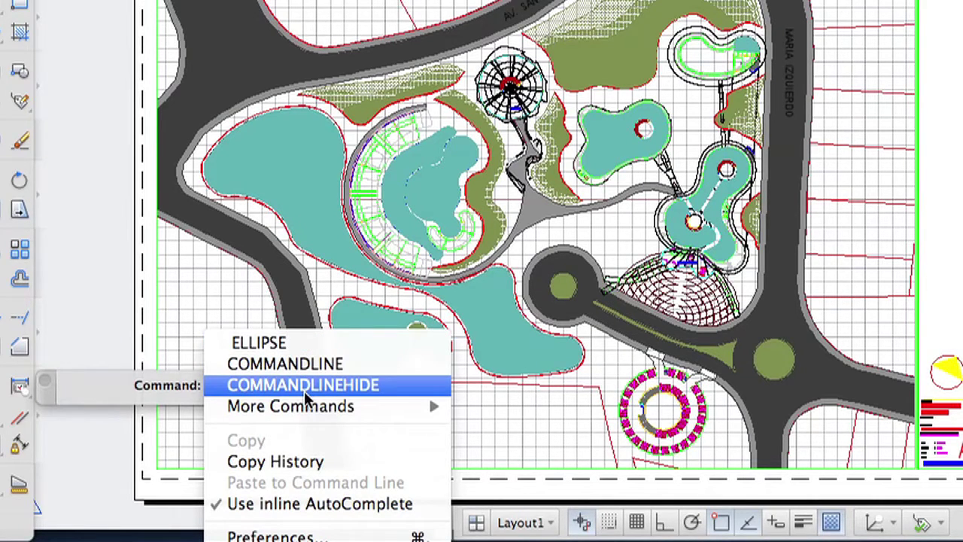
pyautogui.moveTo(306, 411)
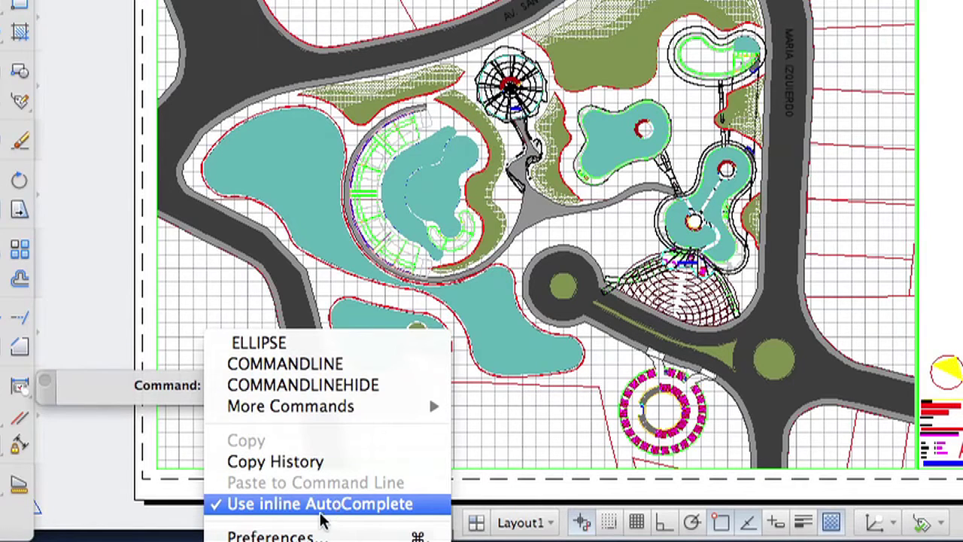
pyautogui.click(171, 316)
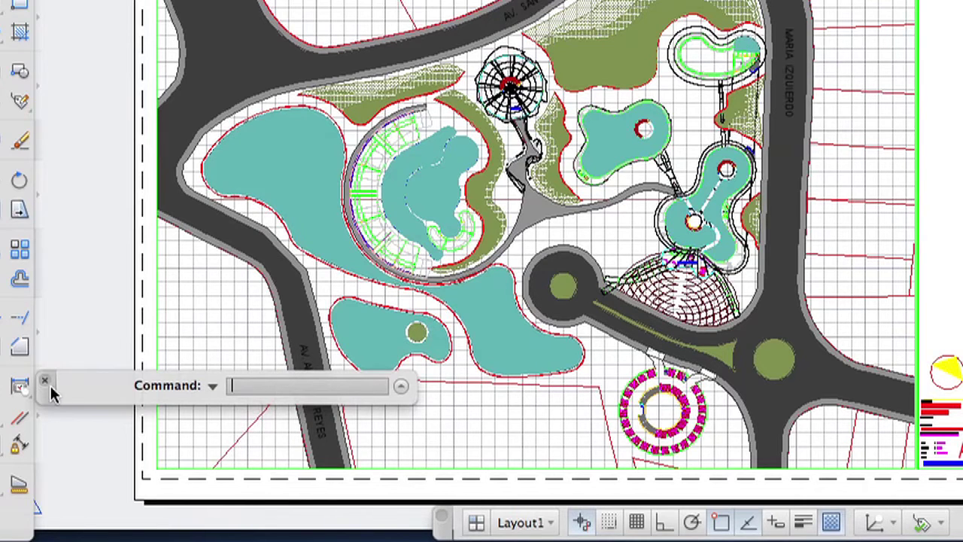
pyautogui.moveTo(46, 382); pyautogui.dragTo(52, 516)
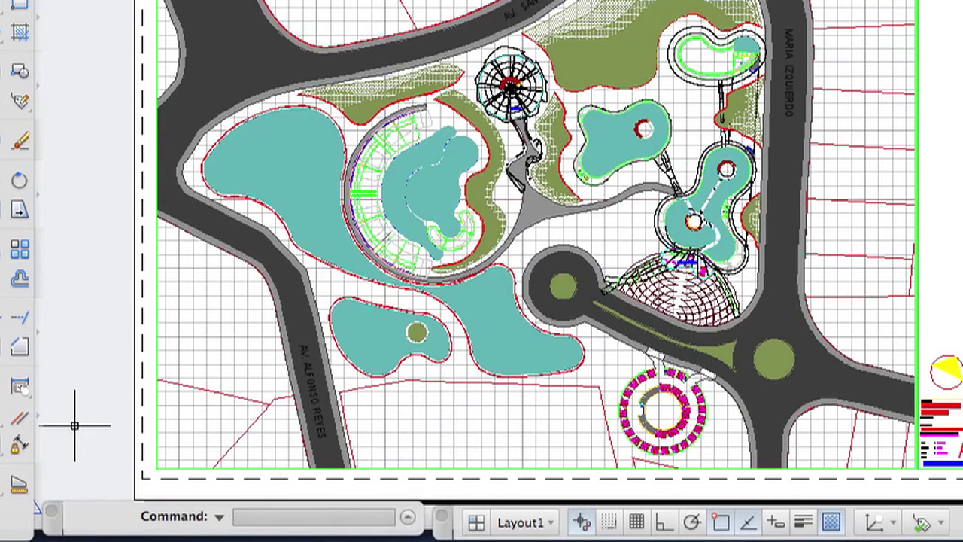